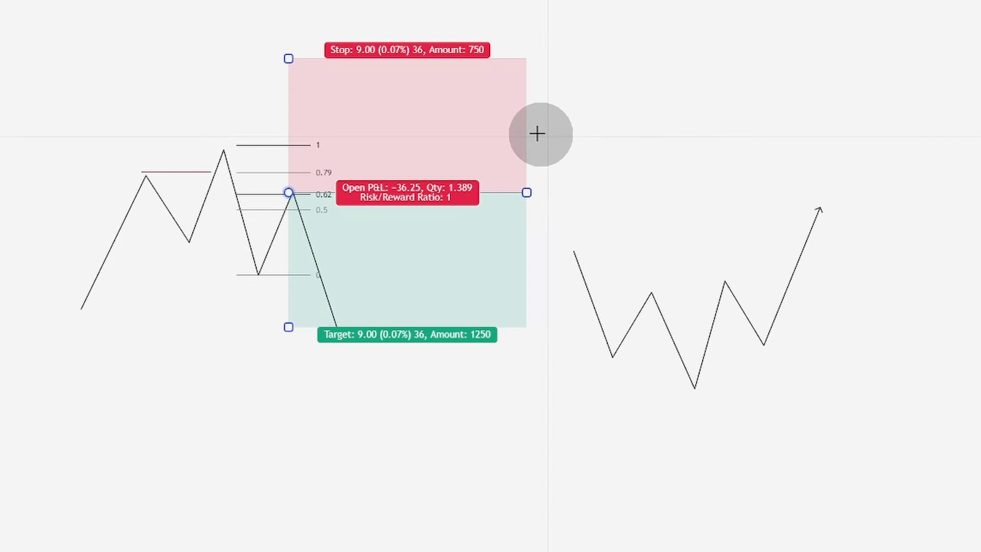
Move the M short's stop to fib 1 and target to fib 0, then check the W long
{"action": "left_click_drag", "start_coordinate": [288, 58], "coordinate": [283, 148]}
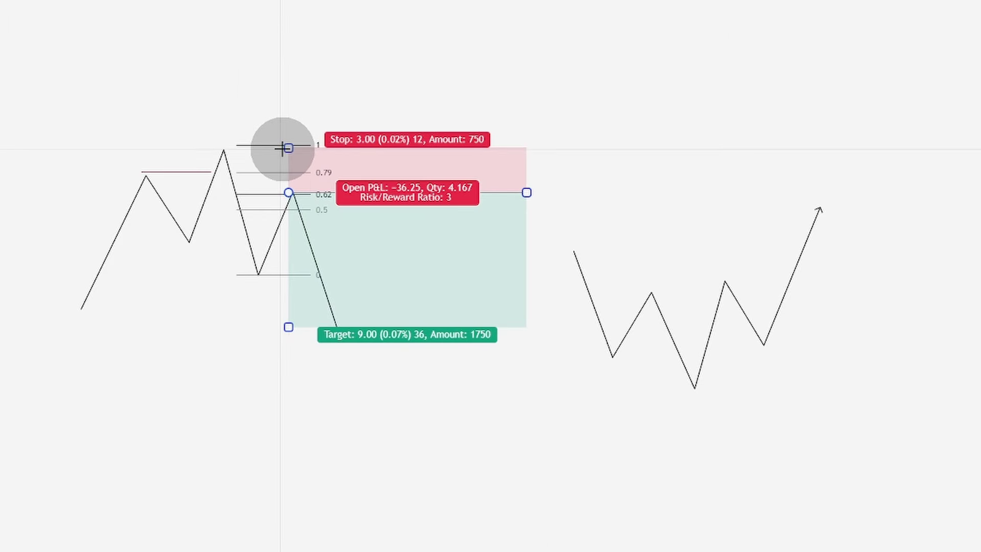
{"action": "left_click_drag", "start_coordinate": [288, 327], "coordinate": [289, 275]}
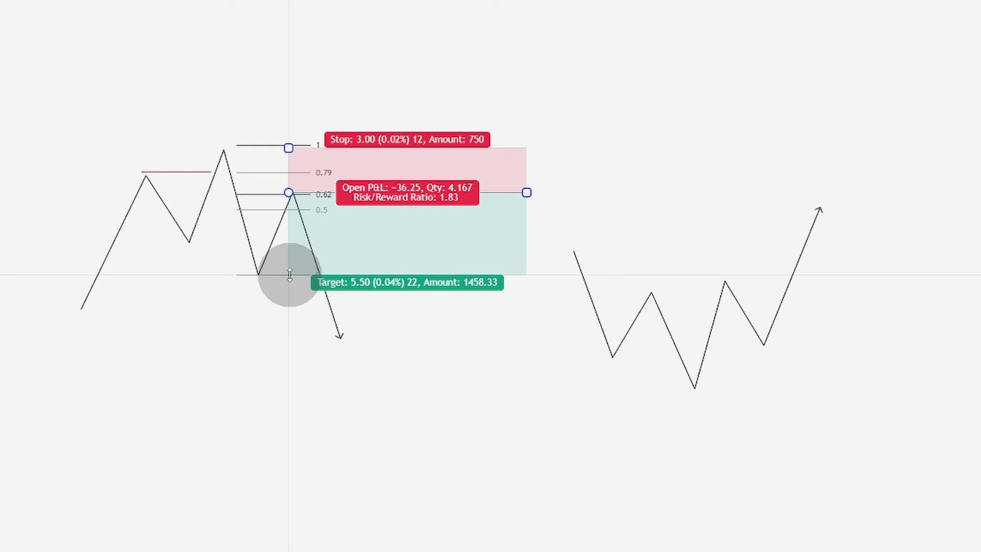
{"action": "left_click", "coordinate": [257, 276]}
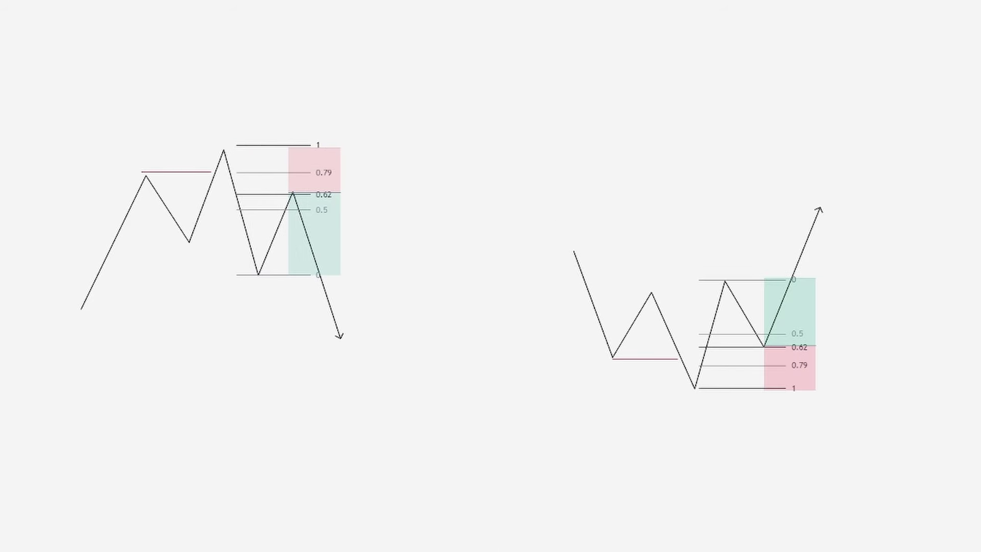
{"action": "left_click", "coordinate": [735, 293]}
{"action": "left_click", "coordinate": [595, 548]}
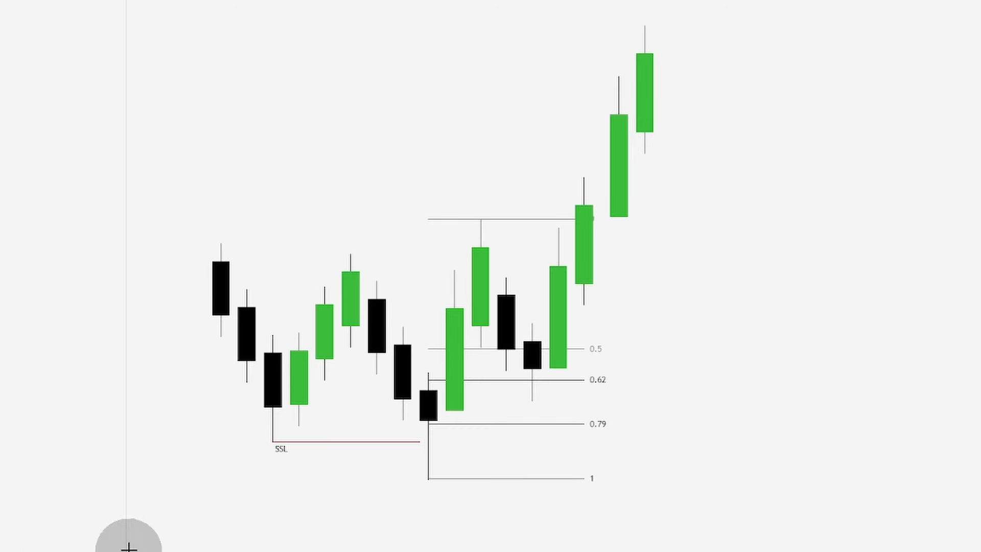
Inspect the SSL low and the candles near the 0.79 and 0.62 fib levels
{"action": "left_click", "coordinate": [247, 383]}
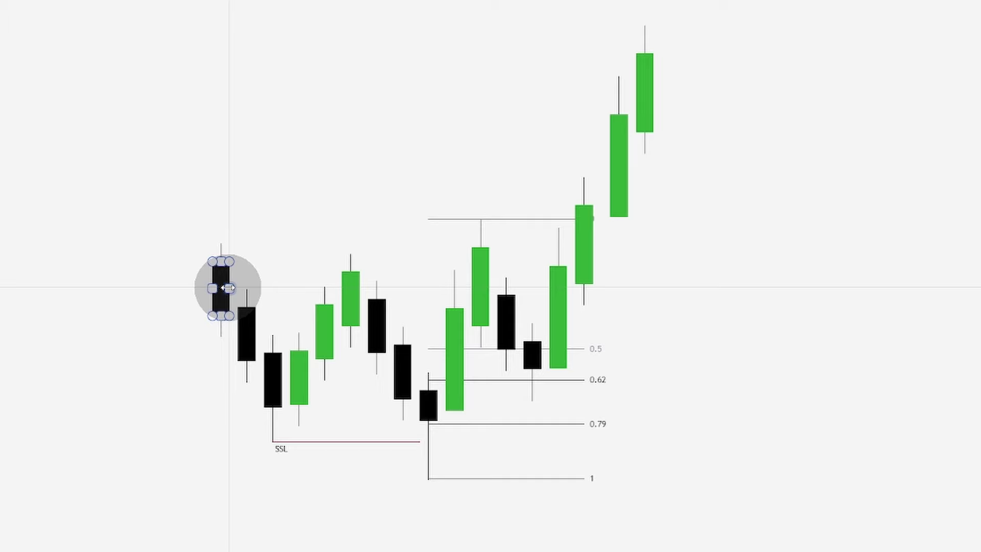
{"action": "left_click", "coordinate": [273, 439]}
{"action": "left_click", "coordinate": [344, 323]}
{"action": "left_click", "coordinate": [430, 462]}
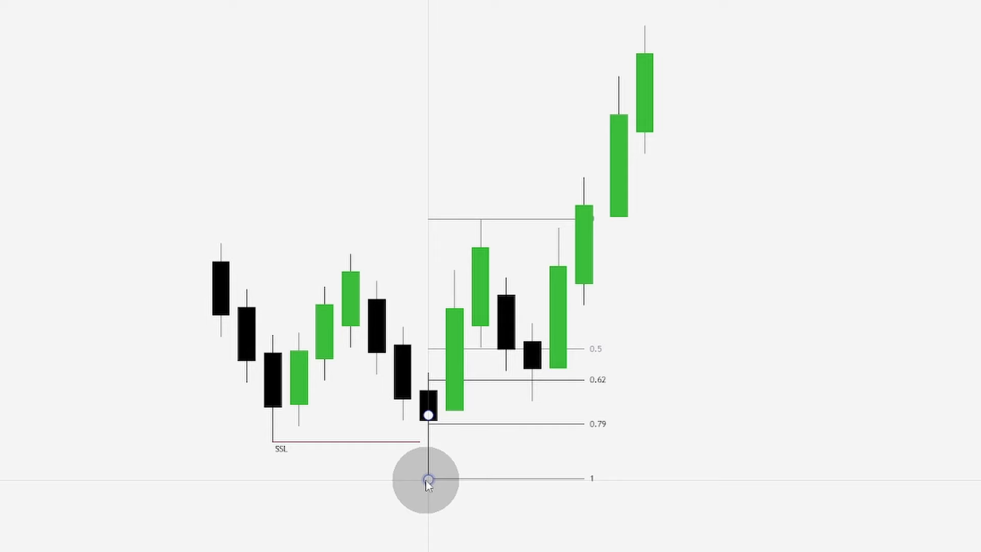
{"action": "left_click", "coordinate": [437, 411]}
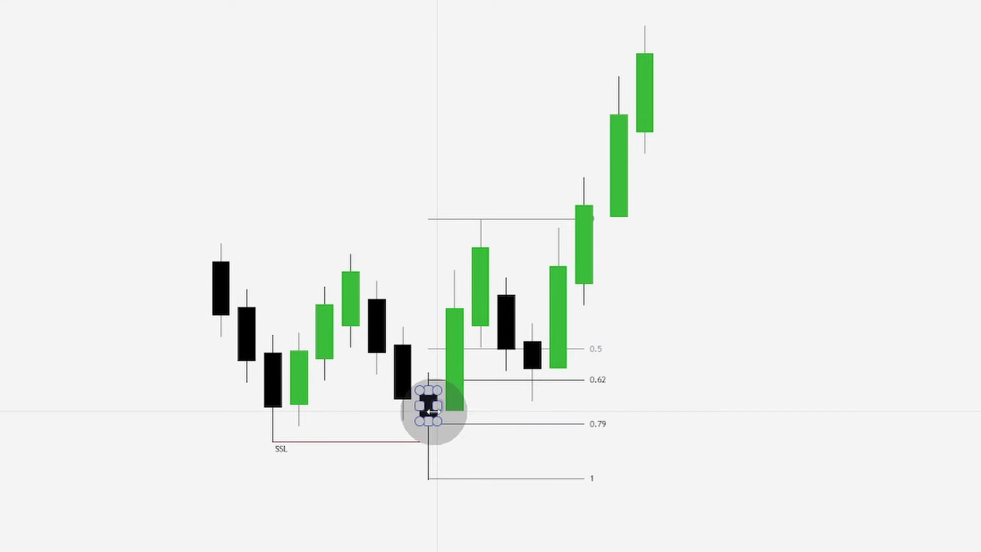
{"action": "left_click", "coordinate": [486, 253]}
{"action": "left_click_drag", "start_coordinate": [485, 250], "coordinate": [481, 248]}
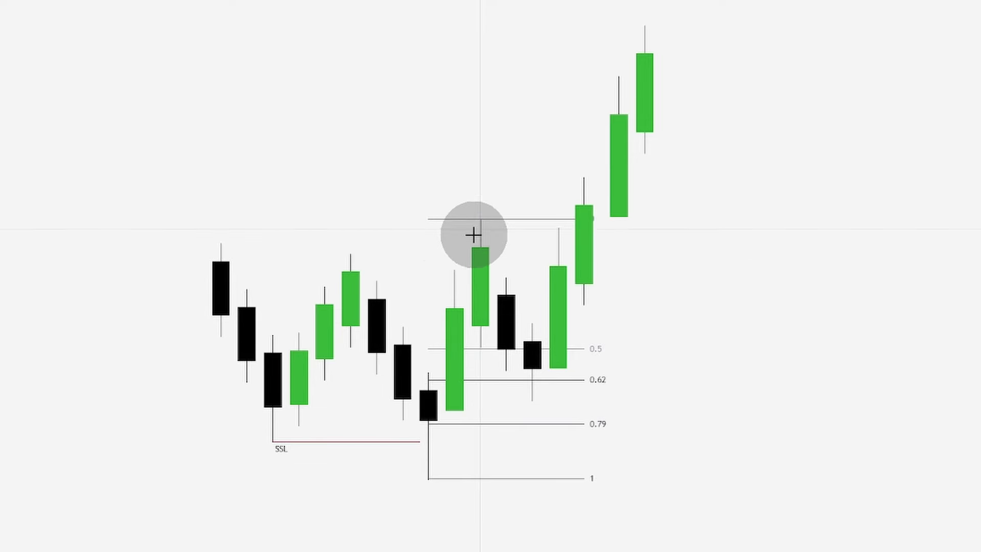
{"action": "left_click", "coordinate": [532, 370]}
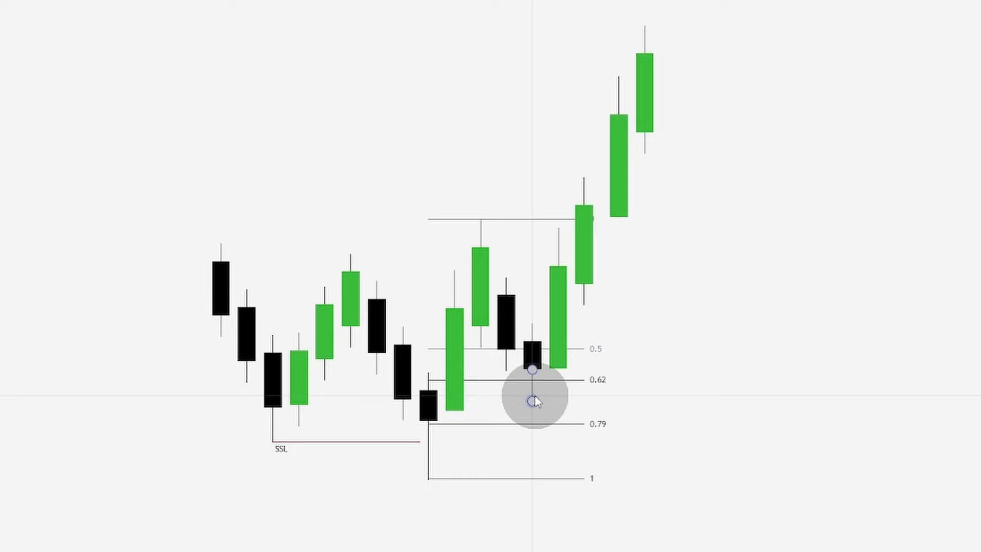
Place a long entering at 0.62, stop at fib 1, target at the swing high
{"action": "left_click", "coordinate": [645, 389]}
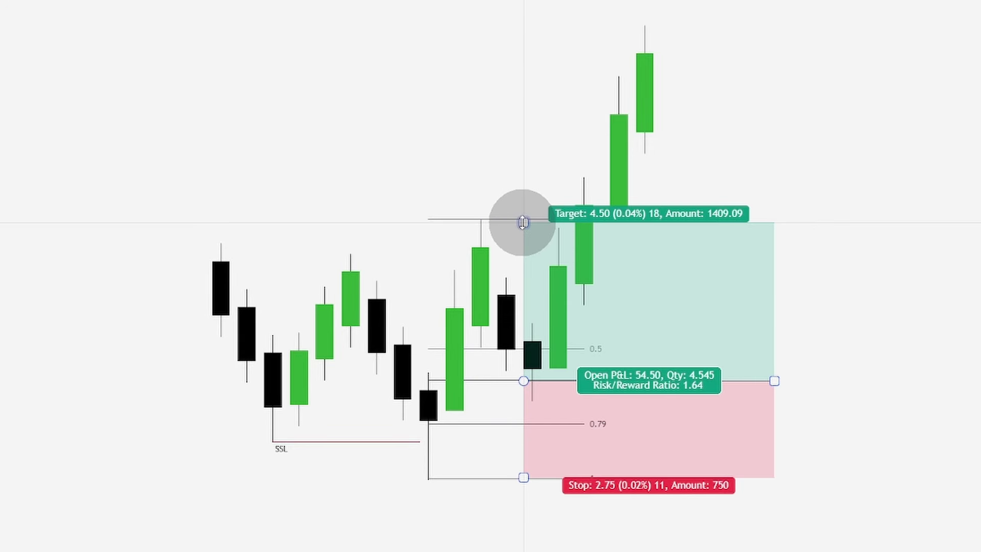
{"action": "left_click", "coordinate": [497, 221]}
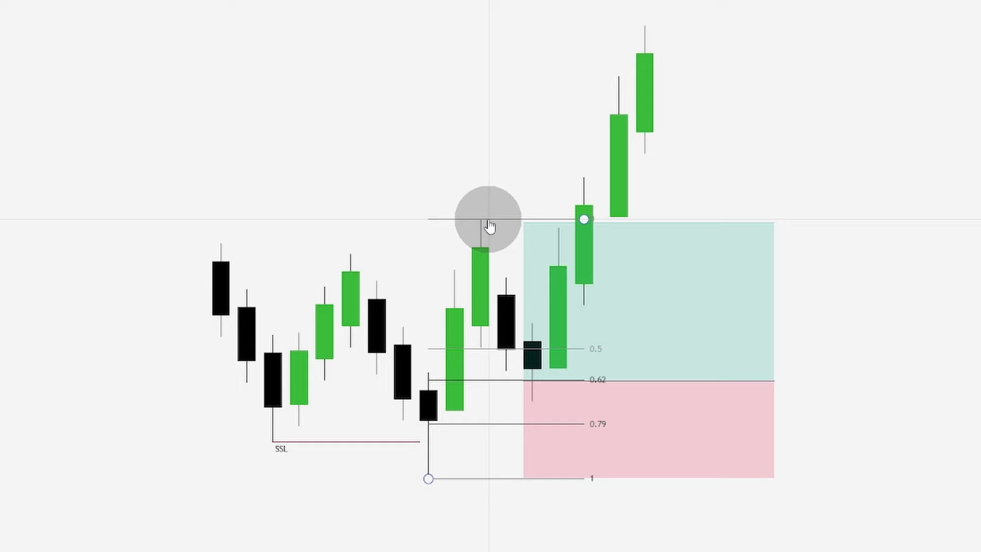
{"action": "left_click", "coordinate": [629, 466]}
{"action": "left_click", "coordinate": [627, 515]}
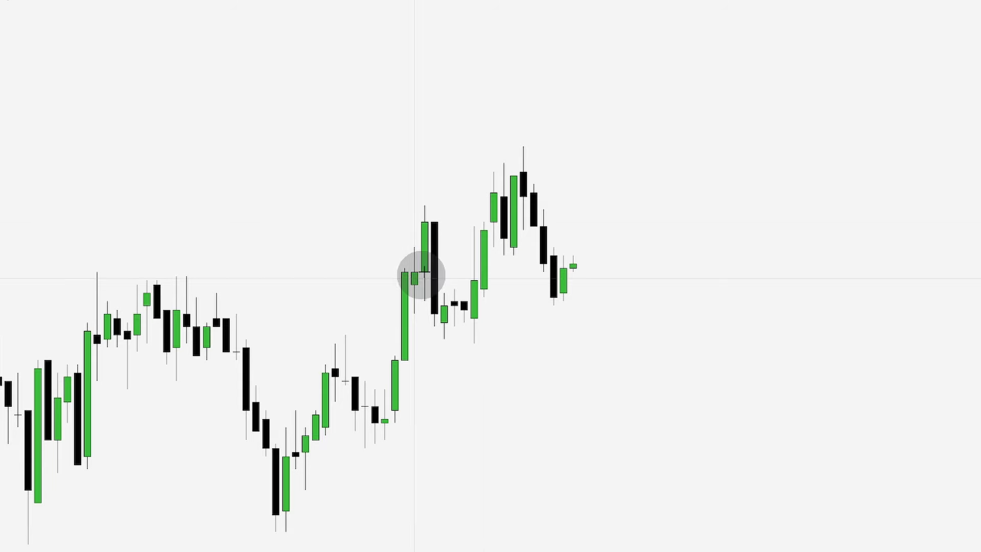
Draw rightward lines from the swing high's wick and the swing low's wick
{"action": "left_click", "coordinate": [523, 146]}
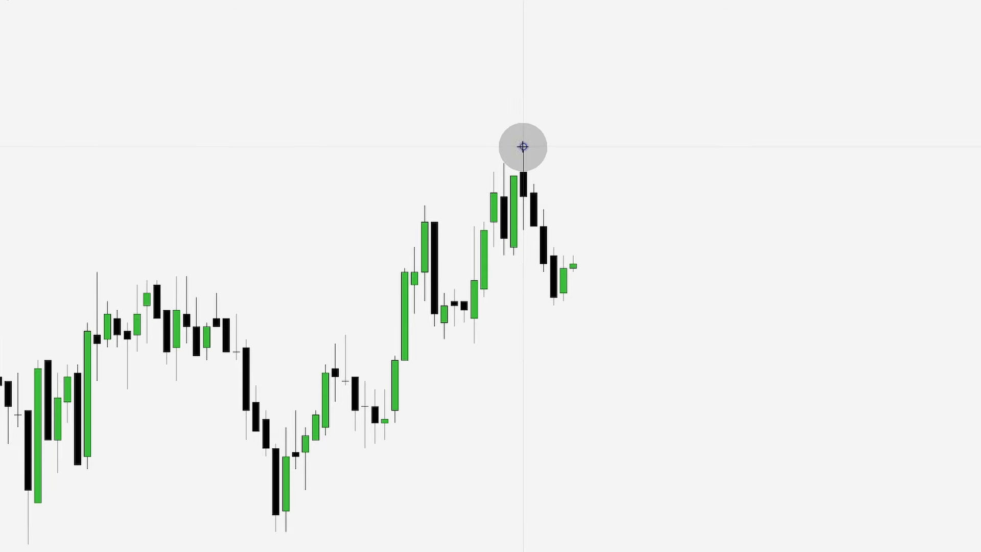
{"action": "left_click", "coordinate": [662, 147]}
{"action": "left_click", "coordinate": [474, 343]}
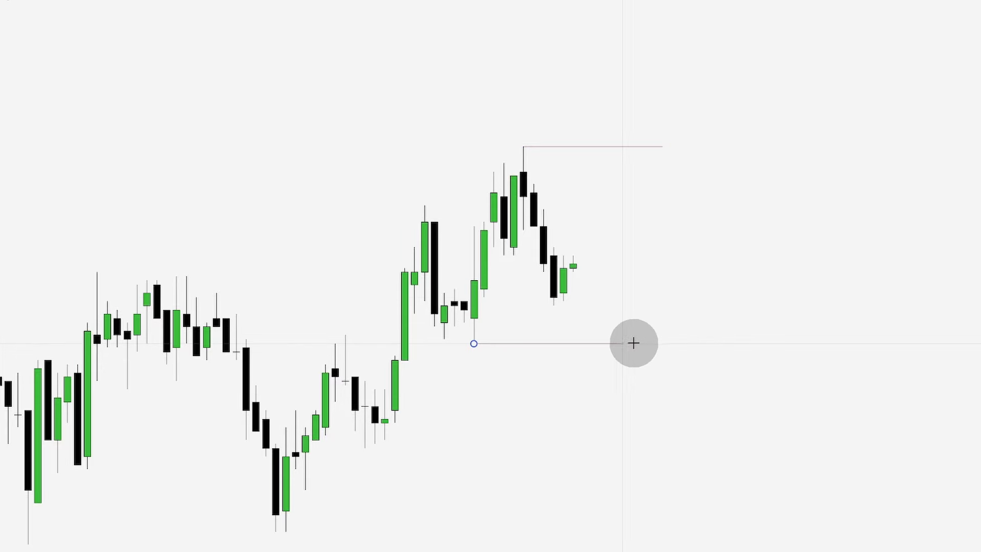
{"action": "left_click", "coordinate": [659, 343]}
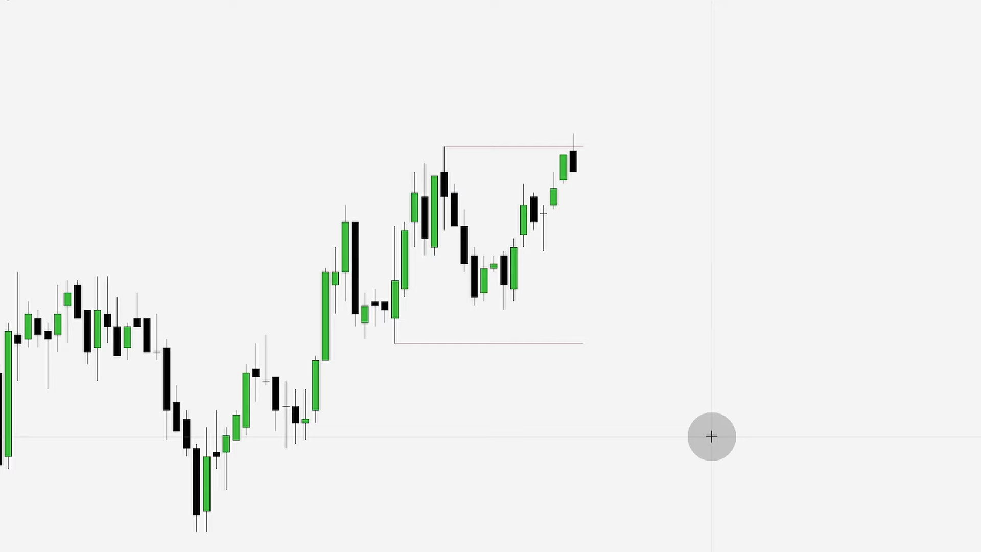
Advance the replay with Shift+Right and draw a line at the new candle high
{"action": "key", "text": "shift+Right"}
{"action": "key", "text": "shift+Right"}
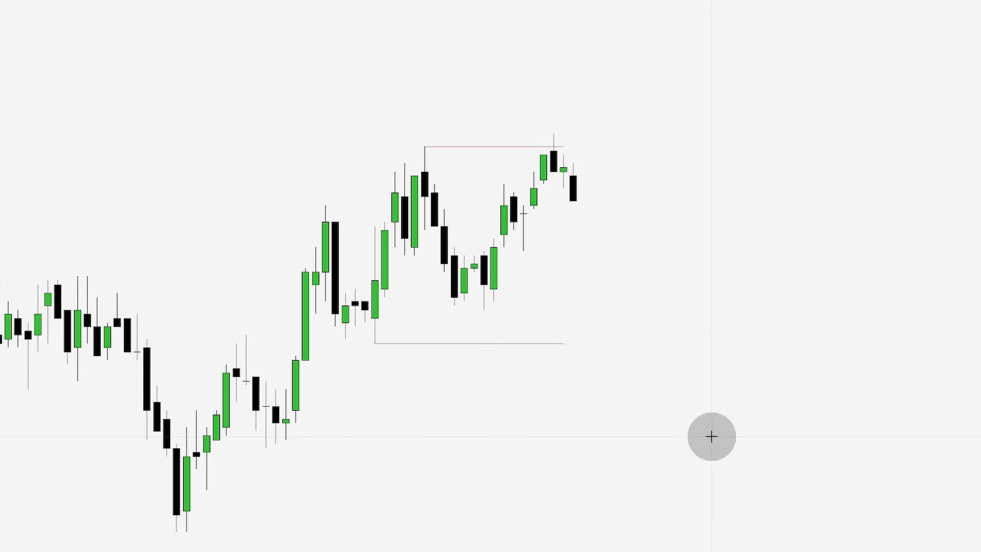
{"action": "key", "text": "shift+Right"}
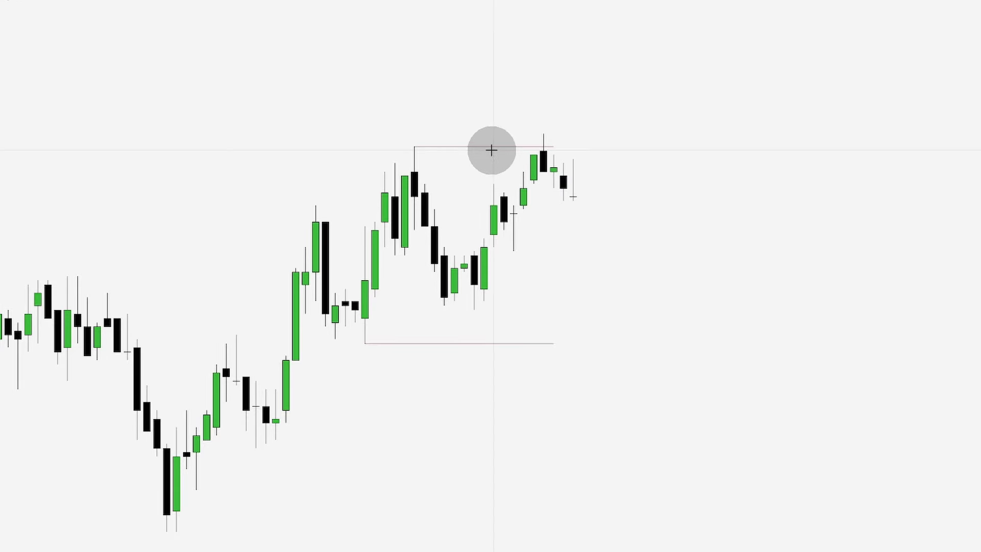
{"action": "left_click", "coordinate": [543, 134]}
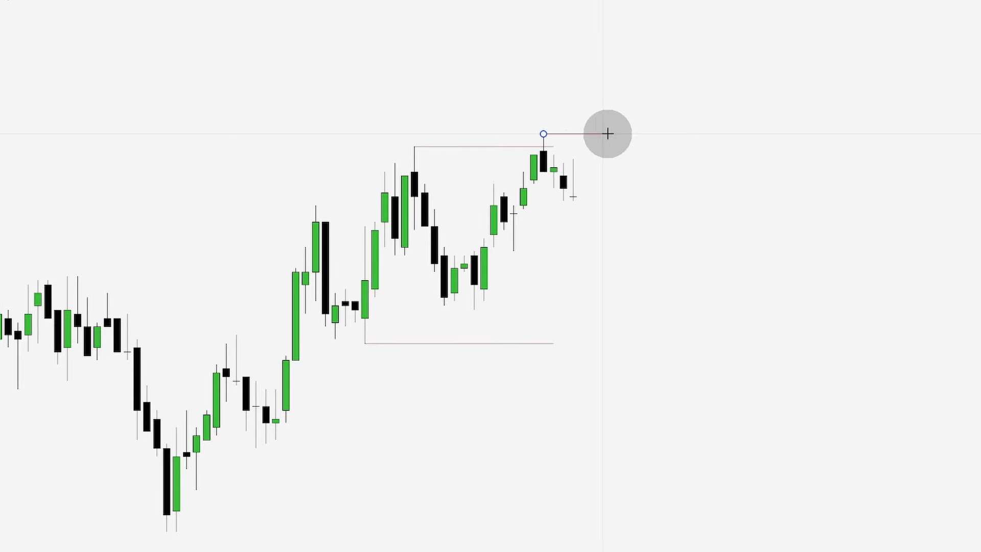
{"action": "left_click", "coordinate": [623, 134]}
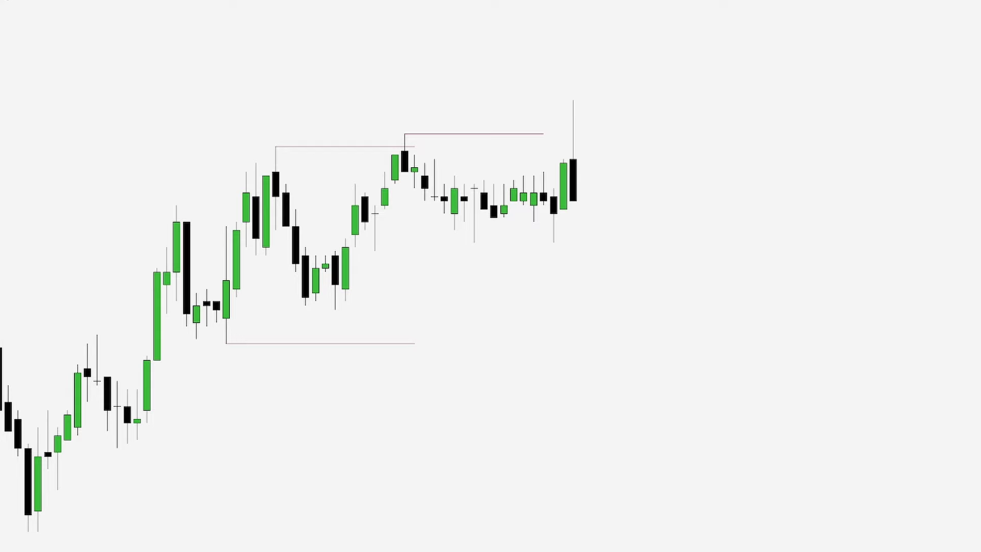
End the higher-high line at the candle that sweeps above it
{"action": "left_click", "coordinate": [544, 134]}
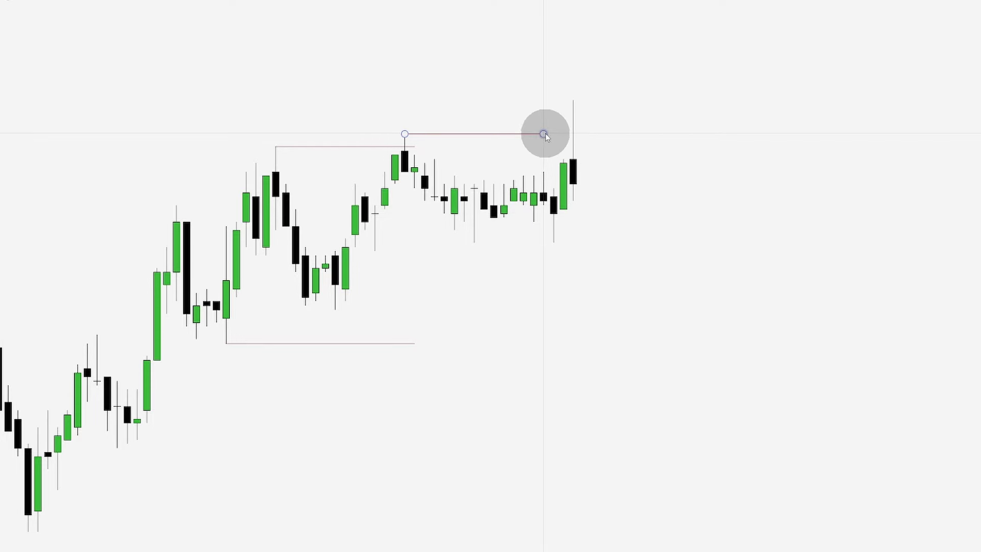
{"action": "left_click", "coordinate": [562, 135]}
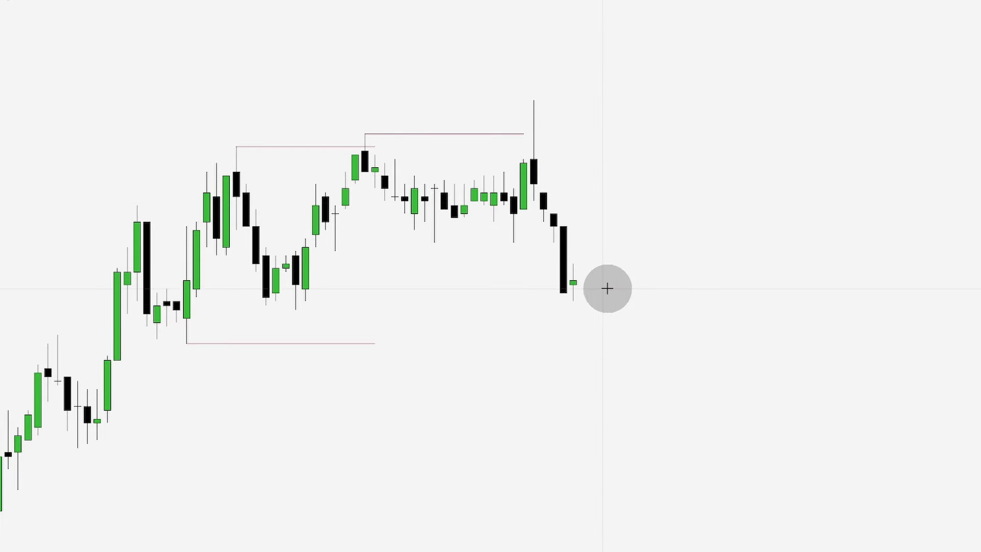
{"action": "left_click", "coordinate": [523, 137]}
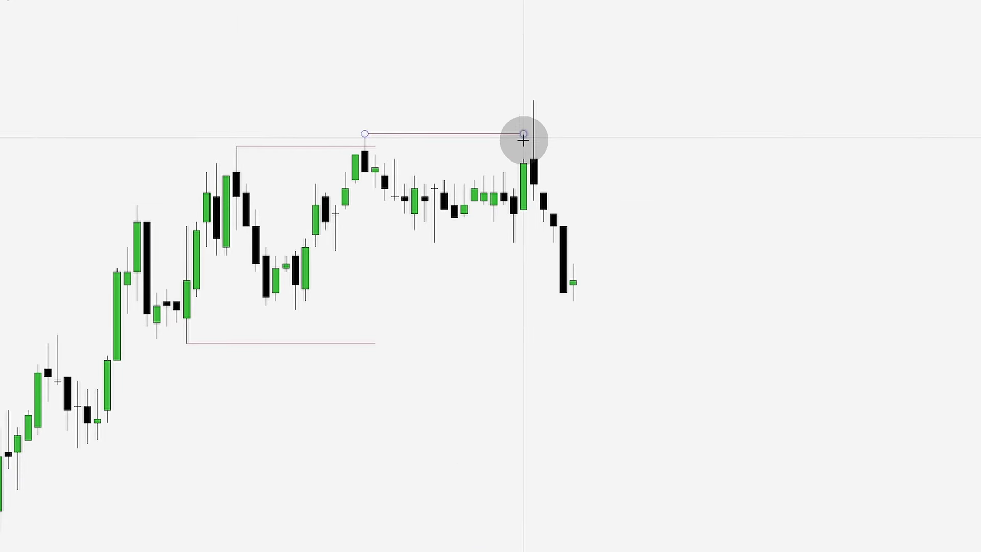
{"action": "left_click", "coordinate": [535, 97]}
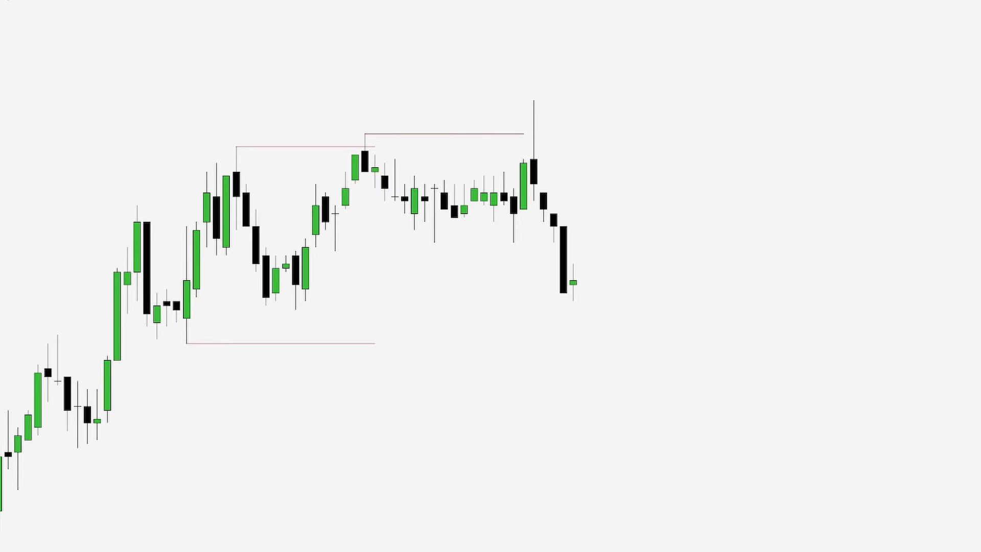
Draw a fib from the sweep wick top to the new low, then place a short at 0.62
{"action": "left_click", "coordinate": [533, 100]}
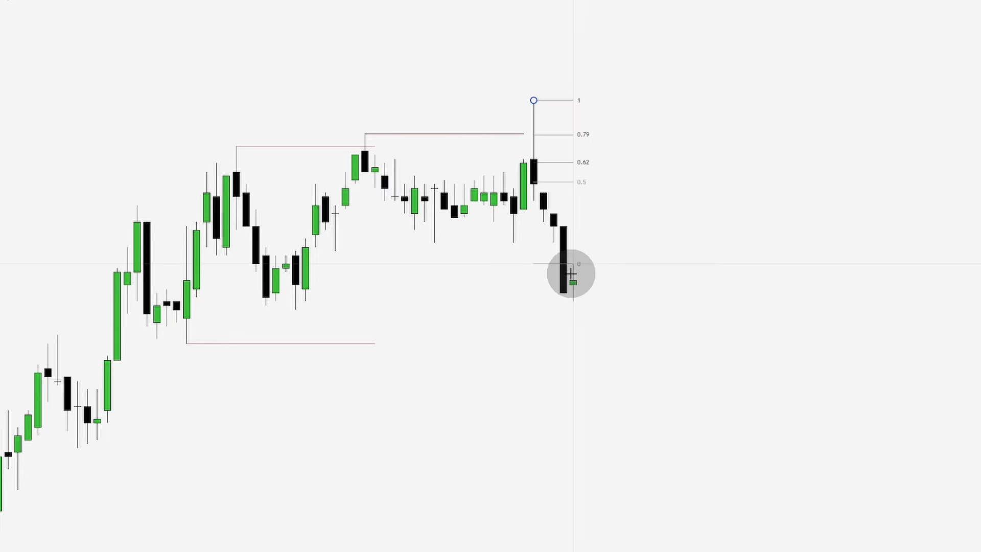
{"action": "left_click", "coordinate": [574, 301]}
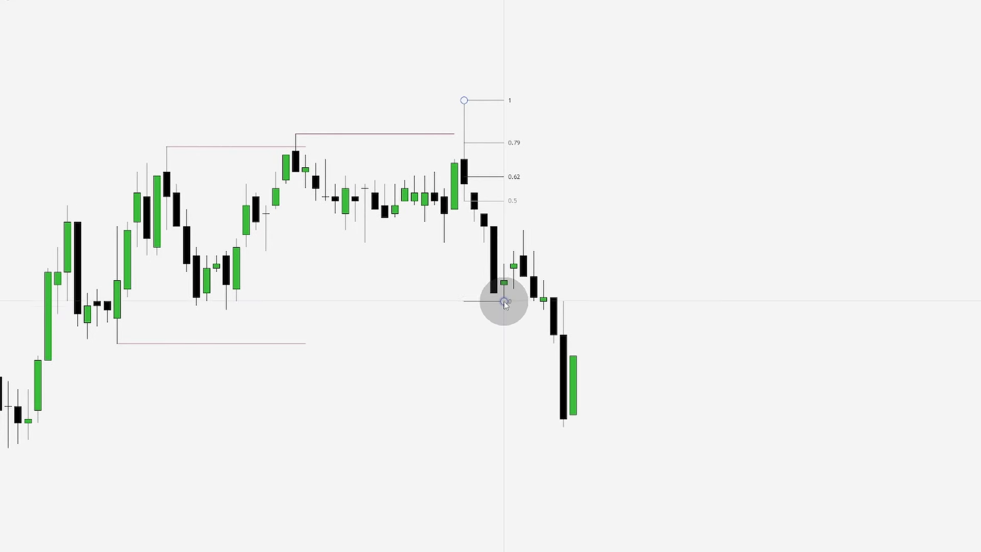
{"action": "left_click_drag", "start_coordinate": [504, 301], "coordinate": [565, 427]}
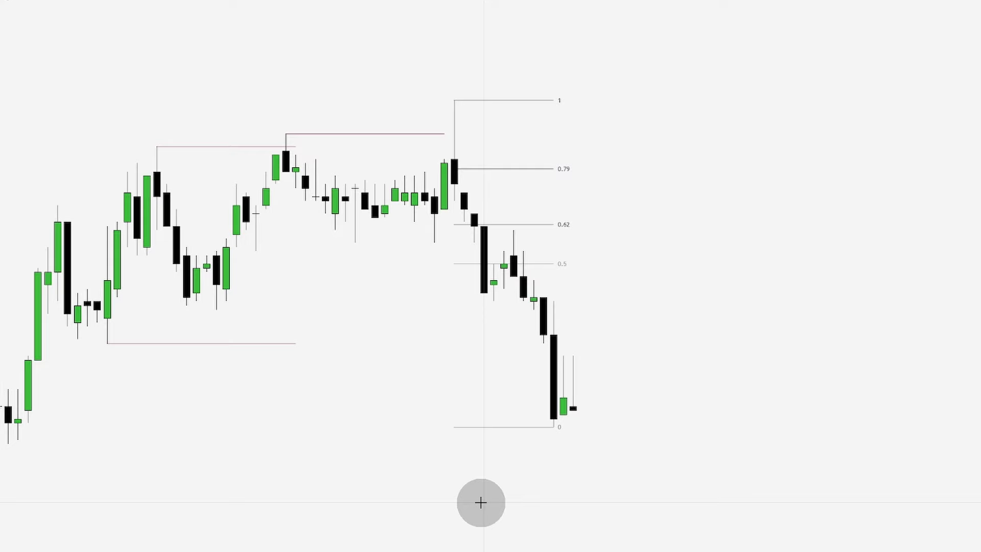
{"action": "left_click", "coordinate": [562, 224]}
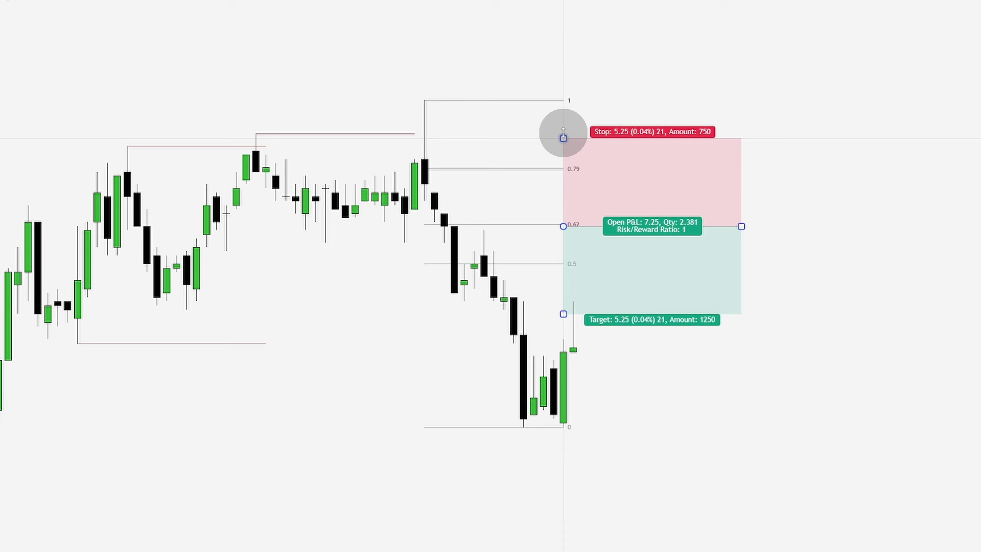
Raise the short's stop to the fib 1 level and lower its target to fib 0
{"action": "left_click_drag", "start_coordinate": [562, 134], "coordinate": [562, 100]}
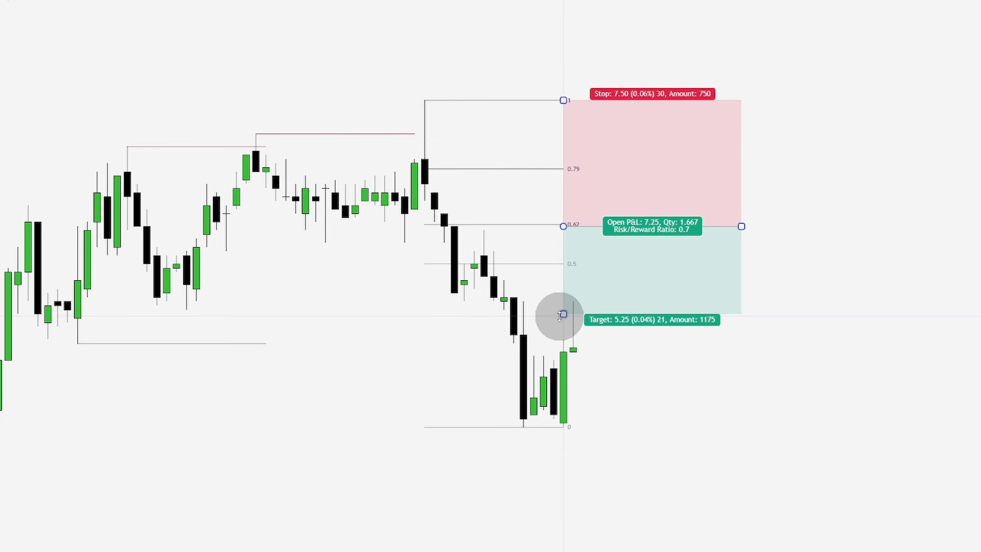
{"action": "left_click_drag", "start_coordinate": [563, 314], "coordinate": [568, 429]}
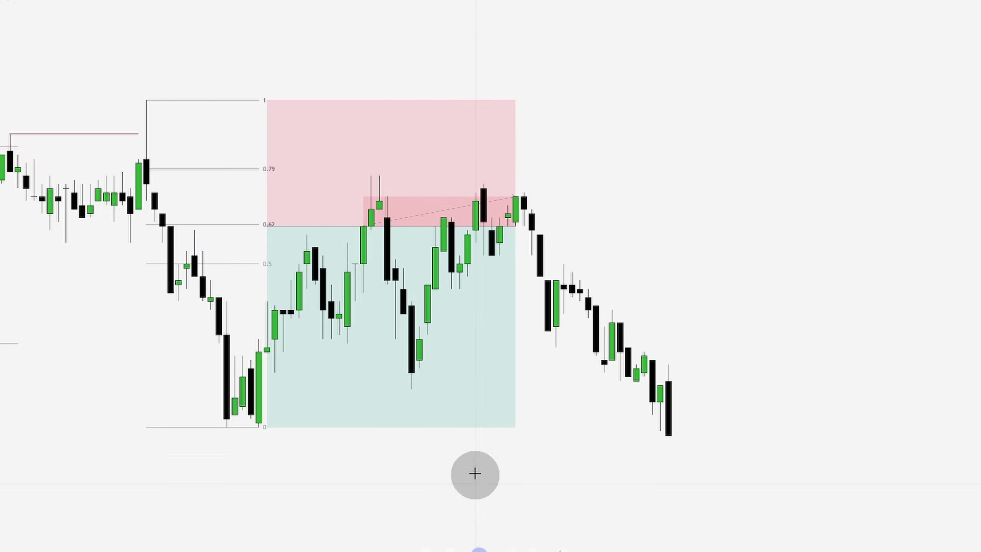
Extend the short position box over the following candles, then check the fib retracement
{"action": "left_click_drag", "start_coordinate": [511, 236], "coordinate": [674, 247]}
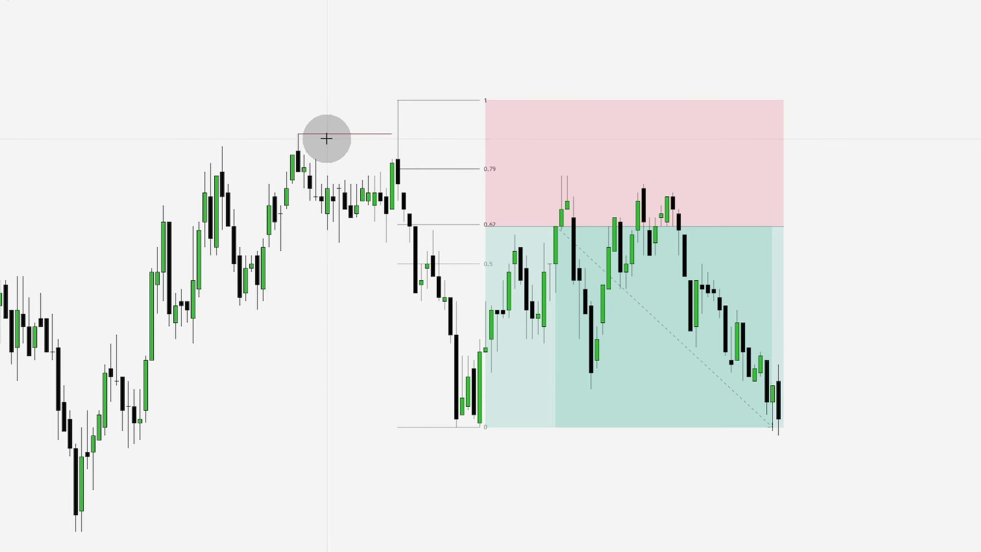
{"action": "left_click", "coordinate": [401, 102]}
{"action": "left_click", "coordinate": [409, 197]}
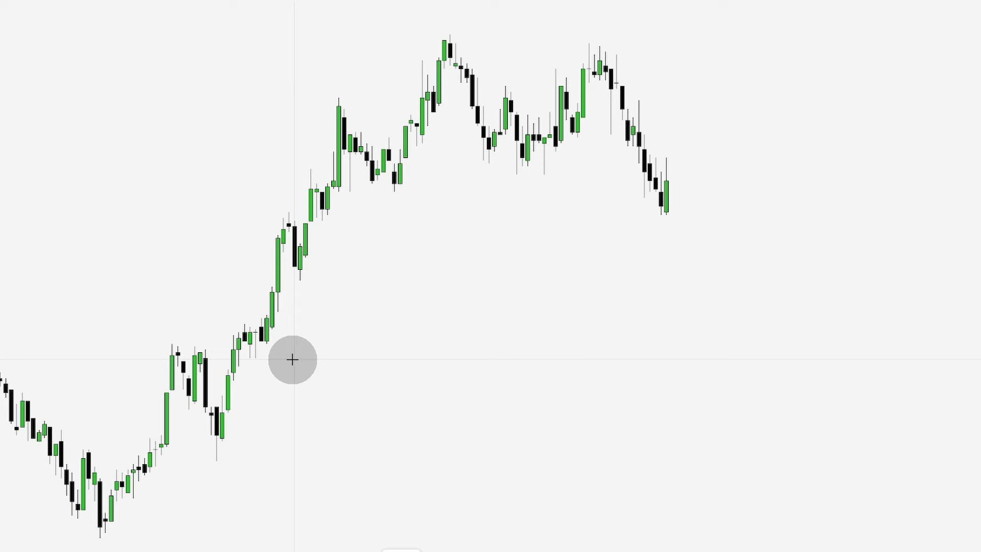
Draw horizontal lines at the higher, middle and lowest swing lows
{"action": "left_click", "coordinate": [300, 281]}
{"action": "left_click", "coordinate": [665, 279]}
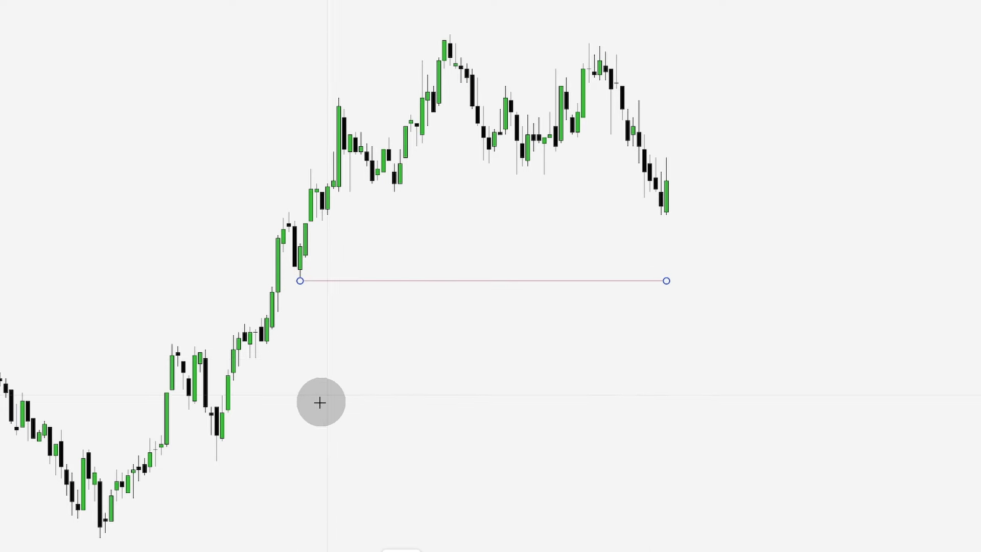
{"action": "left_click", "coordinate": [216, 461]}
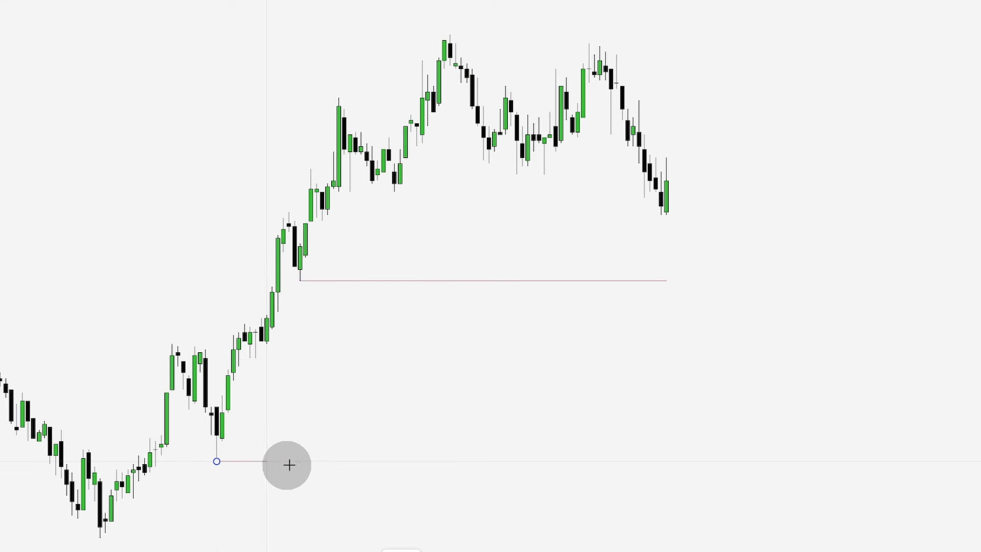
{"action": "left_click", "coordinate": [666, 461]}
{"action": "left_click", "coordinate": [99, 537]}
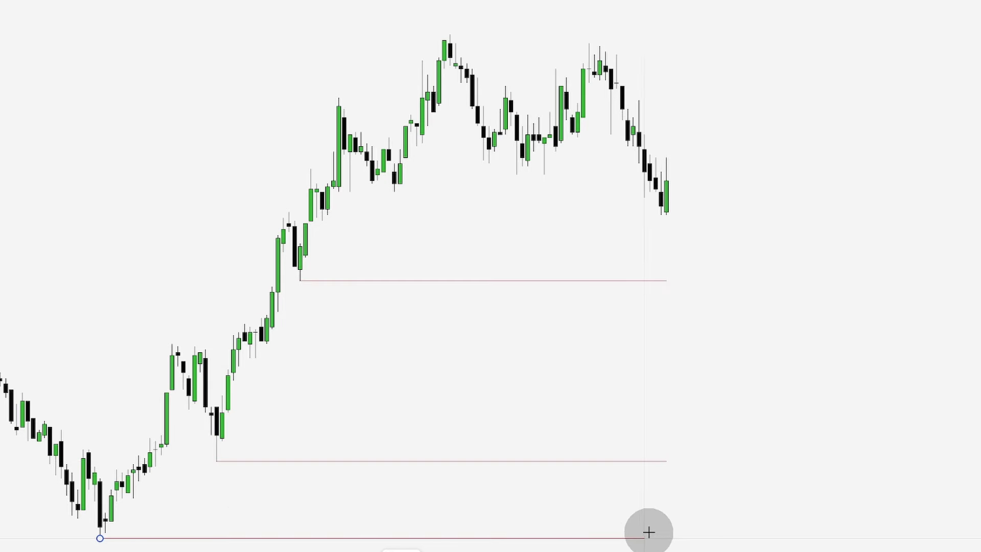
{"action": "left_click", "coordinate": [672, 537]}
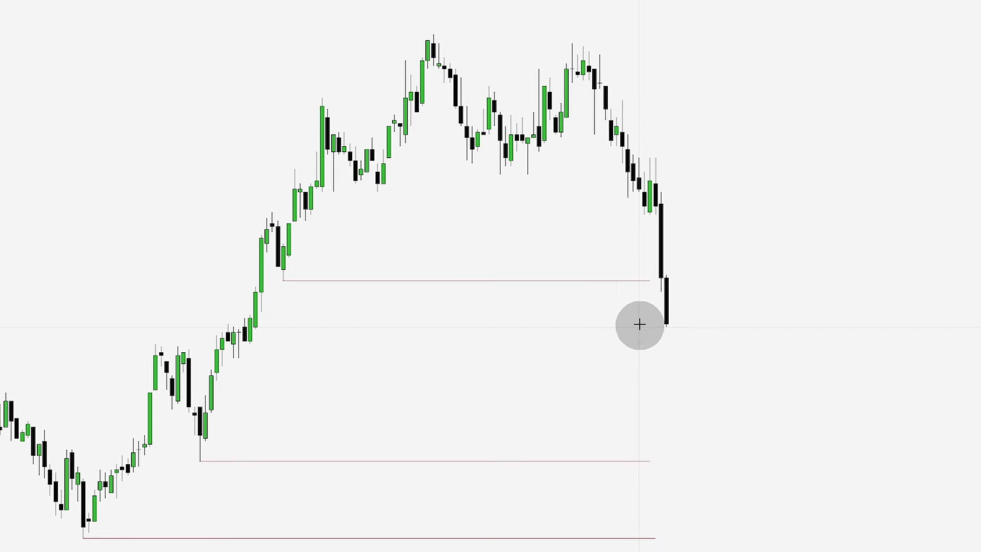
Trim the top swing-low line at the breaking candle and select it for removal
{"action": "left_click_drag", "start_coordinate": [654, 281], "coordinate": [662, 281]}
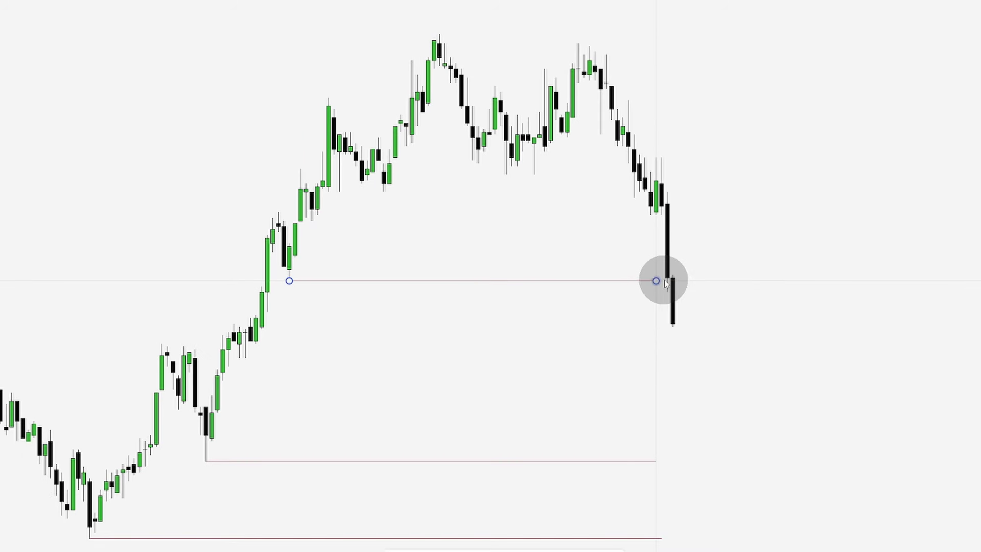
{"action": "left_click", "coordinate": [718, 292]}
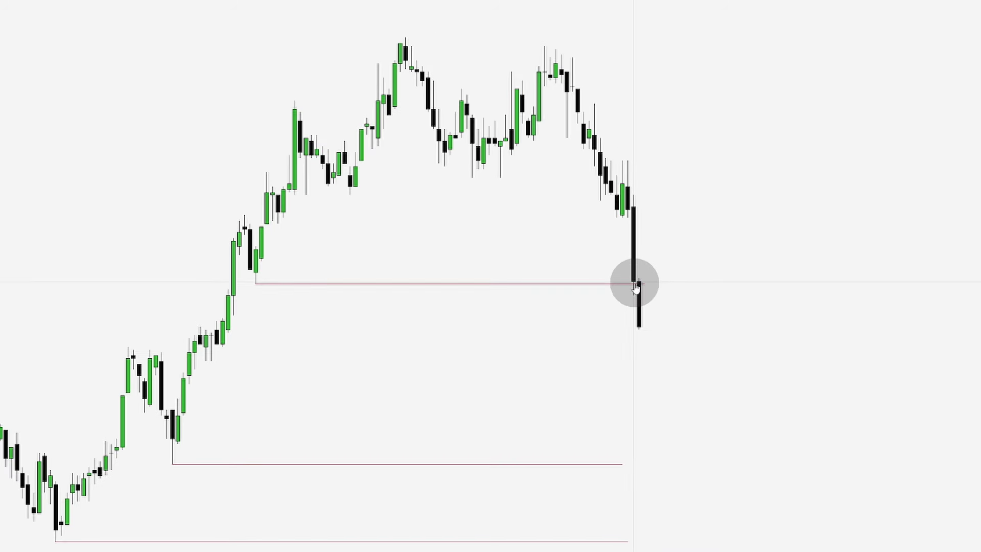
{"action": "left_click", "coordinate": [636, 283]}
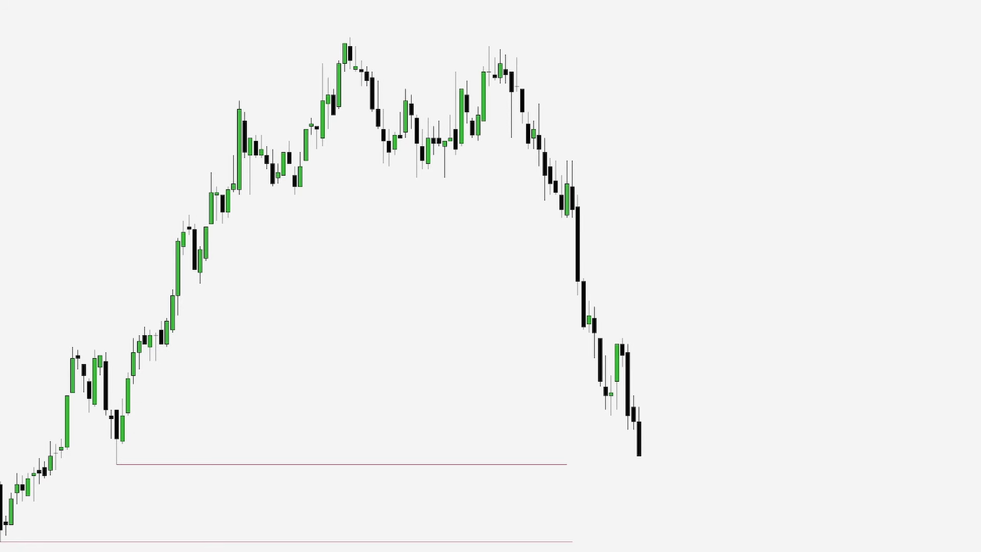
Extend the swing-low line to the sweeping candle; draw a fib from sweep low to bounce high
{"action": "left_click", "coordinate": [565, 459]}
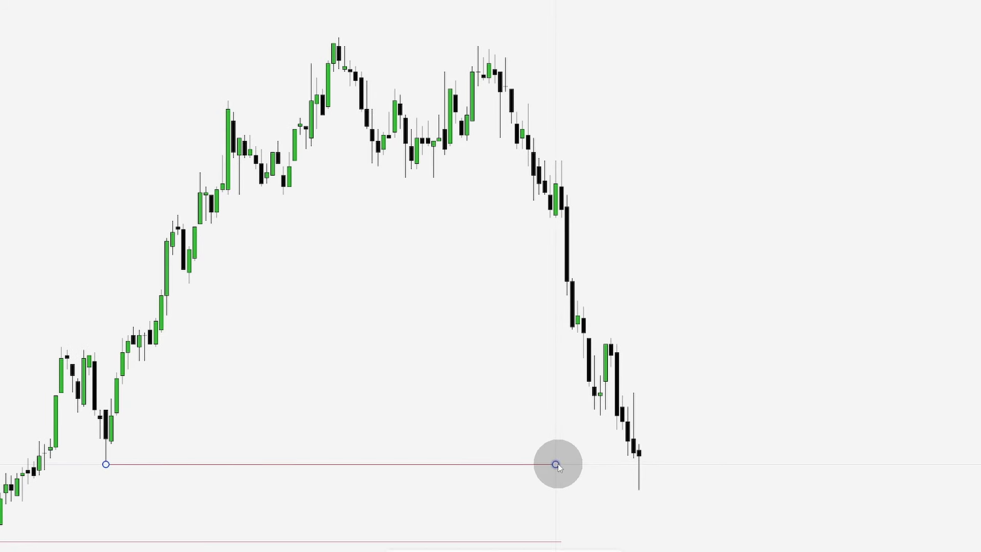
{"action": "left_click_drag", "start_coordinate": [557, 466], "coordinate": [638, 465]}
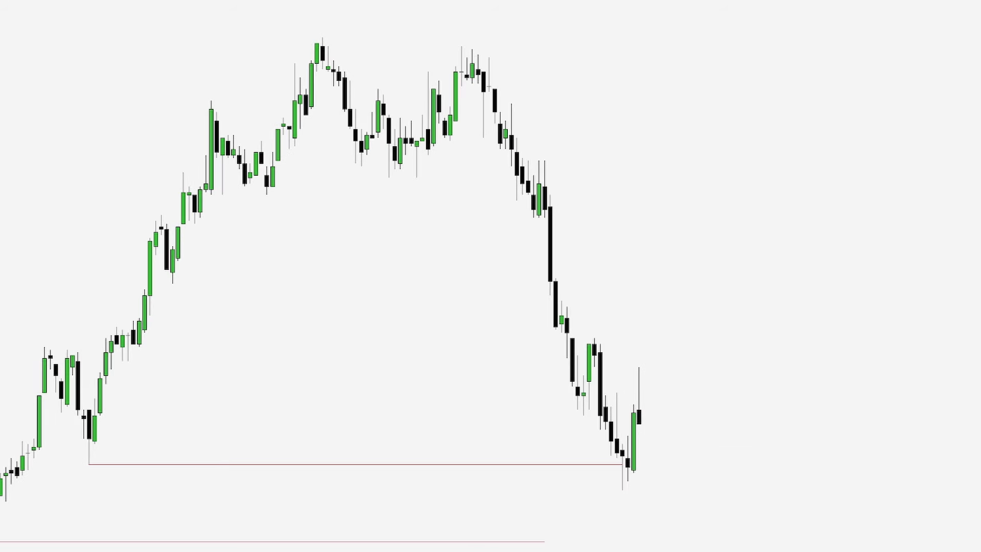
{"action": "left_click", "coordinate": [628, 475]}
{"action": "left_click", "coordinate": [615, 489]}
{"action": "left_click_drag", "start_coordinate": [622, 490], "coordinate": [639, 366]}
{"action": "left_click", "coordinate": [740, 467]}
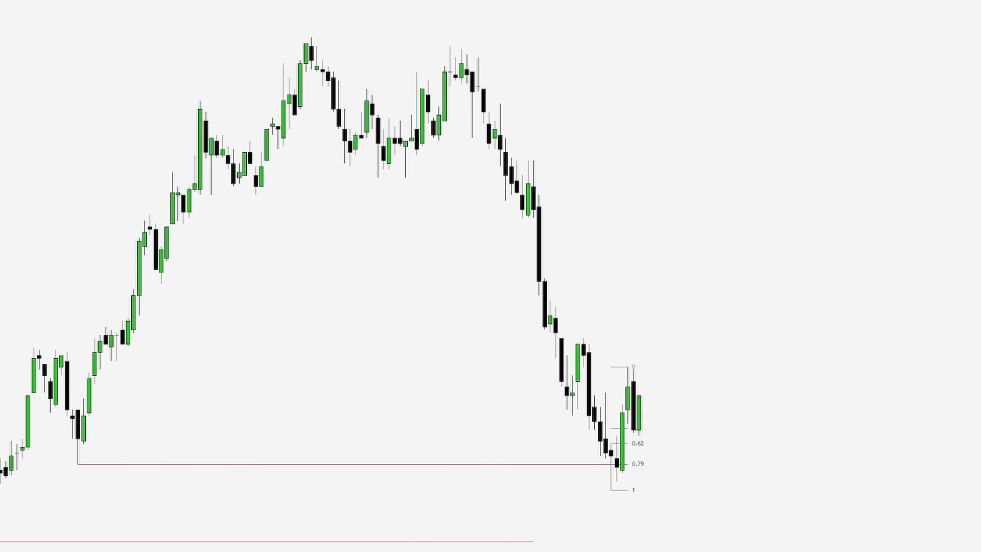
Add a long position entered at the 0.62 fib level, stop at fib 1, target at fib 0
{"action": "left_click", "coordinate": [654, 449]}
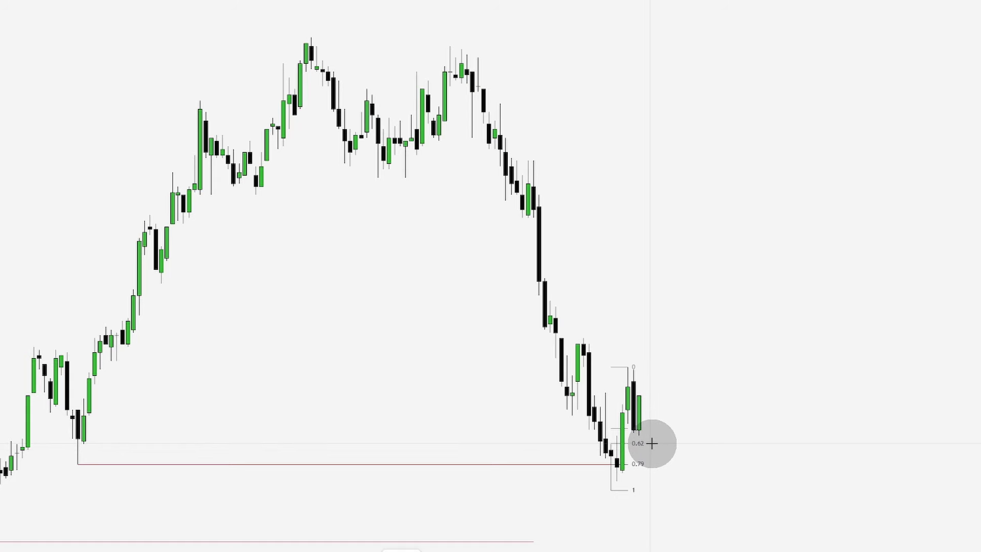
{"action": "left_click", "coordinate": [652, 443]}
{"action": "left_click_drag", "start_coordinate": [649, 539], "coordinate": [639, 489]}
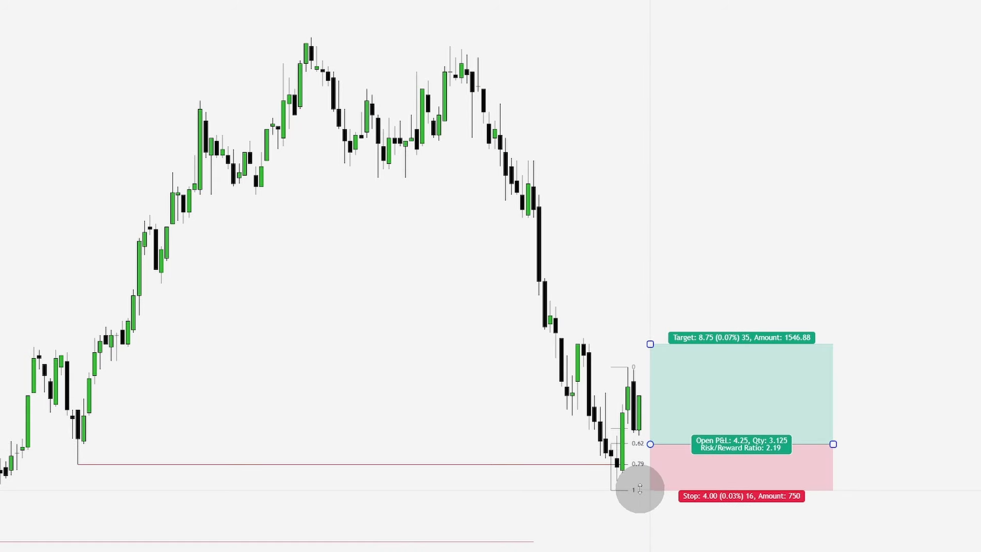
{"action": "left_click_drag", "start_coordinate": [650, 344], "coordinate": [647, 368]}
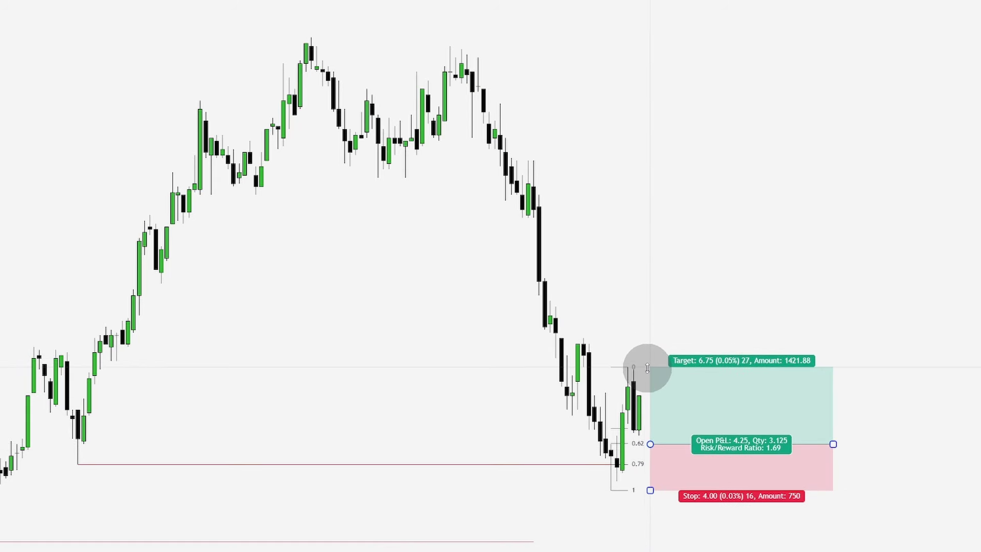
{"action": "left_click", "coordinate": [869, 387]}
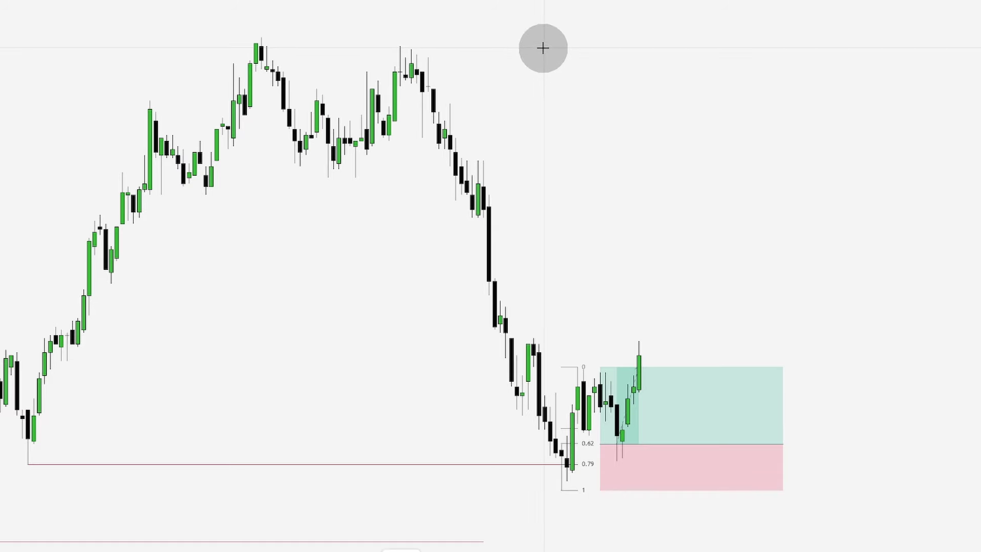
Draw a 0–0.5–1 range box from above the highs down to the long entry level
{"action": "left_click", "coordinate": [607, 46]}
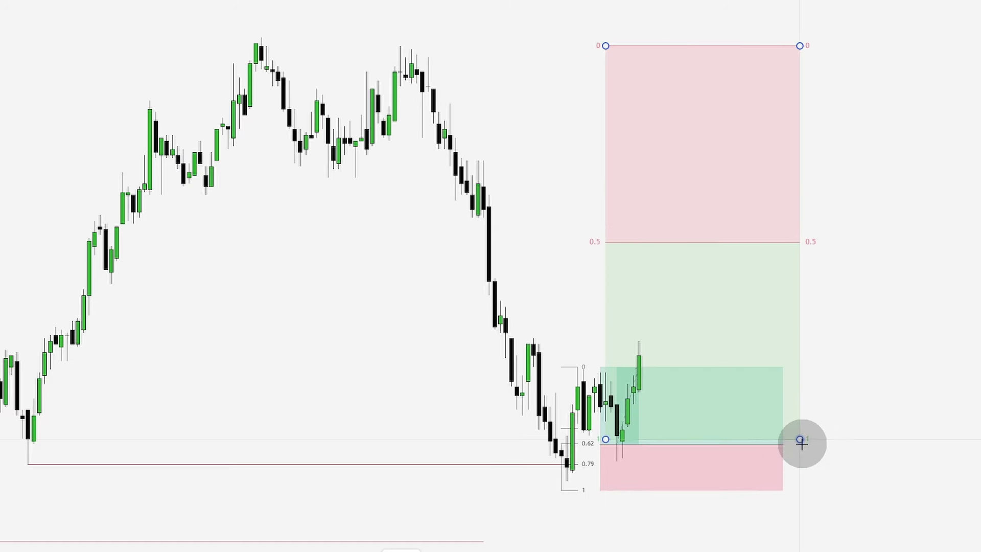
{"action": "left_click", "coordinate": [810, 489]}
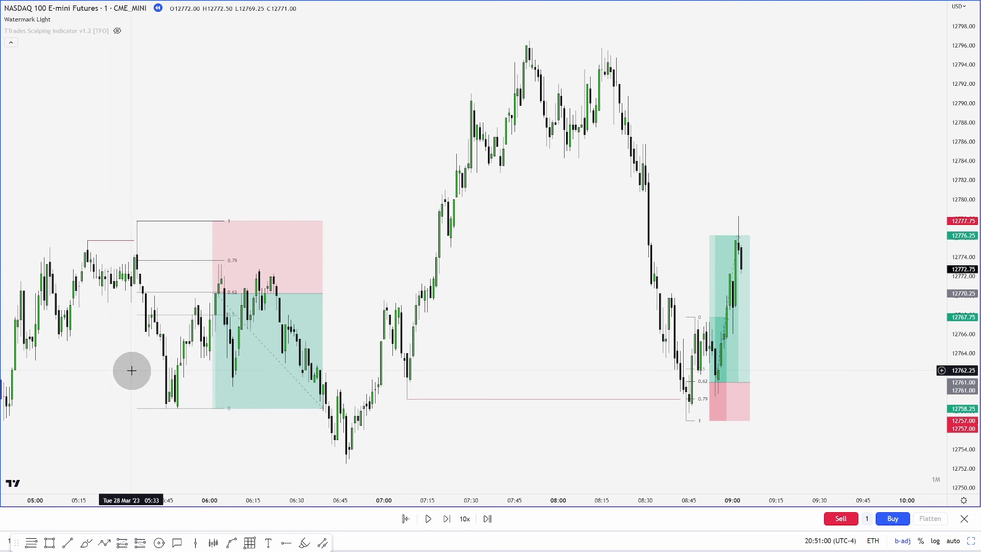
Unhide the TTrades Scalping Indicator and delete all trade drawings from the chart
{"action": "left_click", "coordinate": [118, 31]}
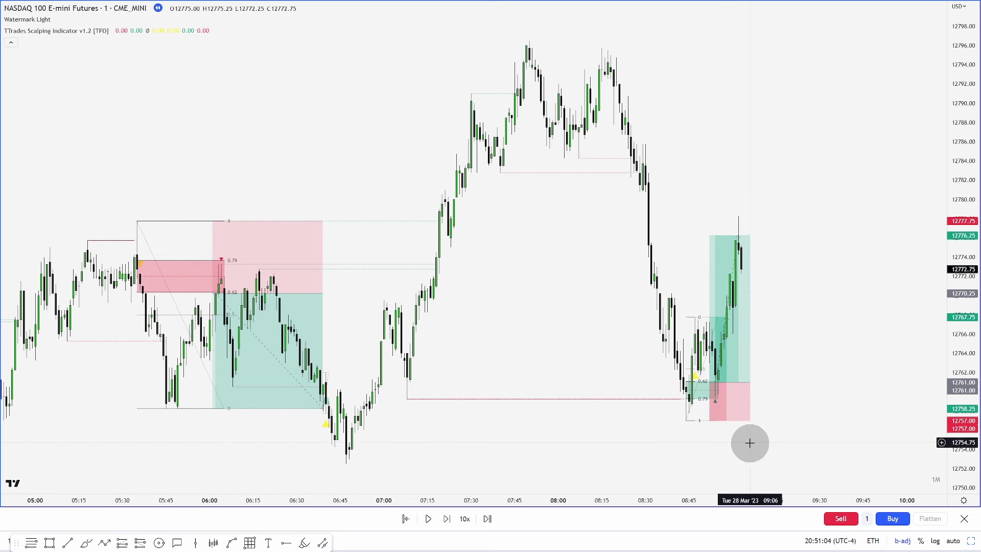
{"action": "left_click_drag", "start_coordinate": [809, 452], "coordinate": [81, 162]}
{"action": "key", "text": "Delete"}
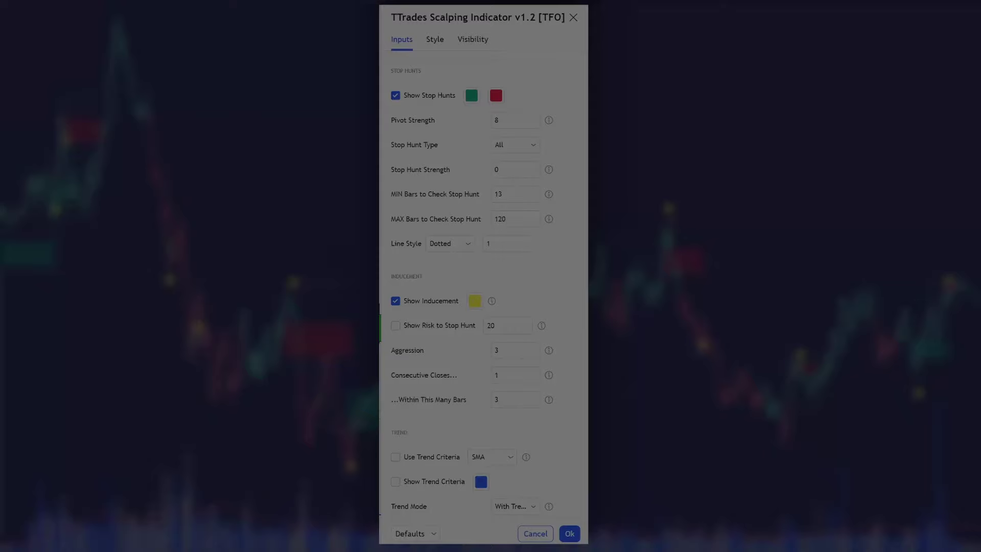
{"action": "scroll", "coordinate": [483, 276], "scroll_direction": "down", "scroll_amount": 2}
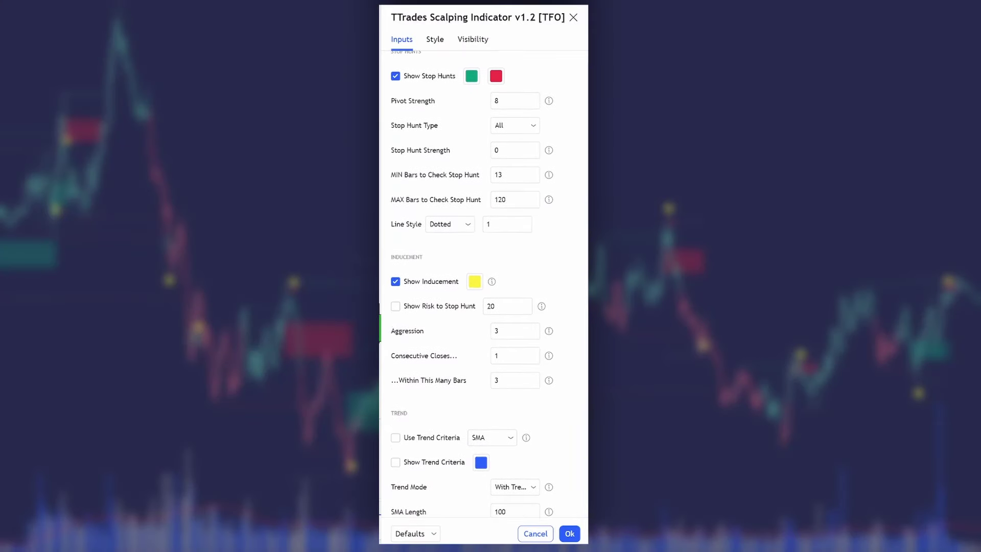
{"action": "scroll", "coordinate": [483, 276], "scroll_direction": "down", "scroll_amount": 2}
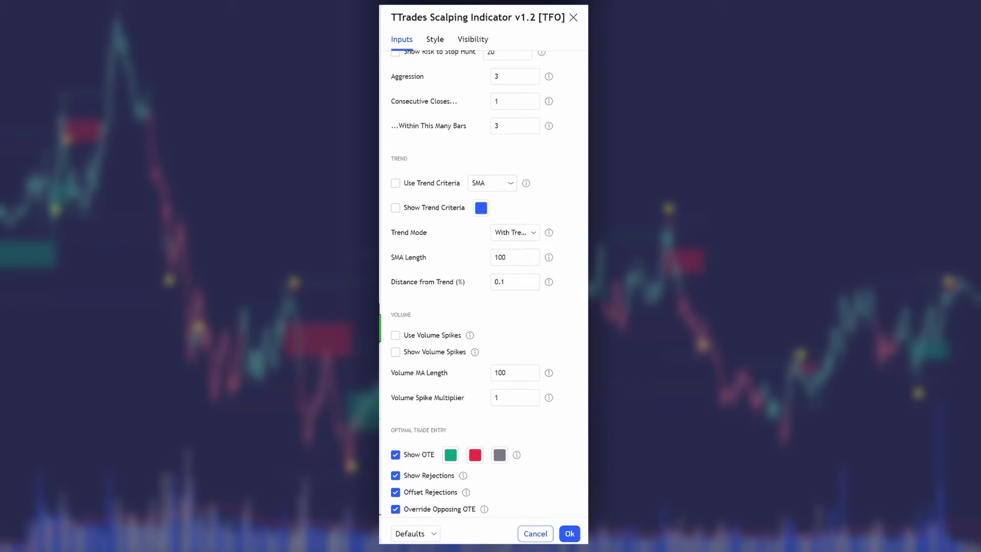
{"action": "scroll", "coordinate": [484, 280], "scroll_direction": "down", "scroll_amount": 1}
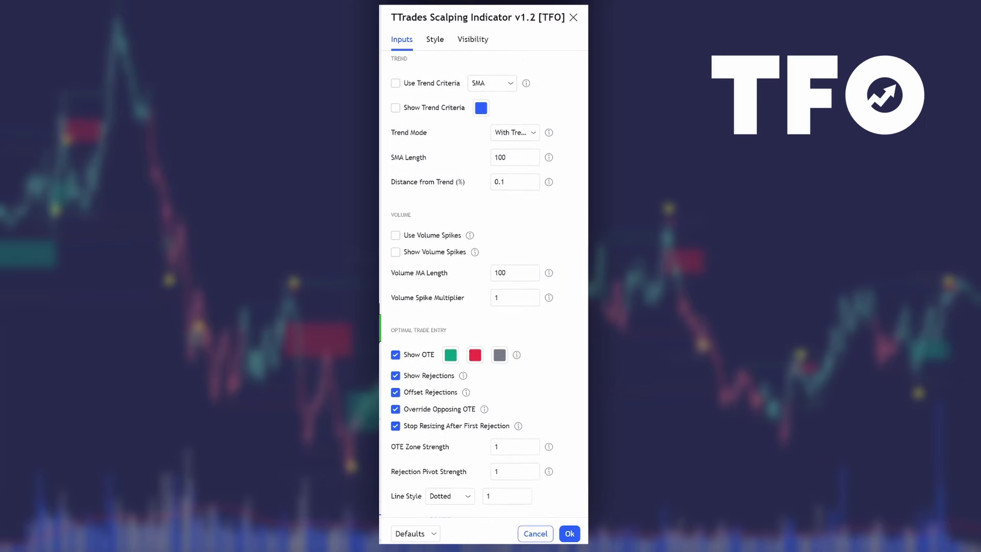
{"action": "scroll", "coordinate": [483, 281], "scroll_direction": "down", "scroll_amount": 4}
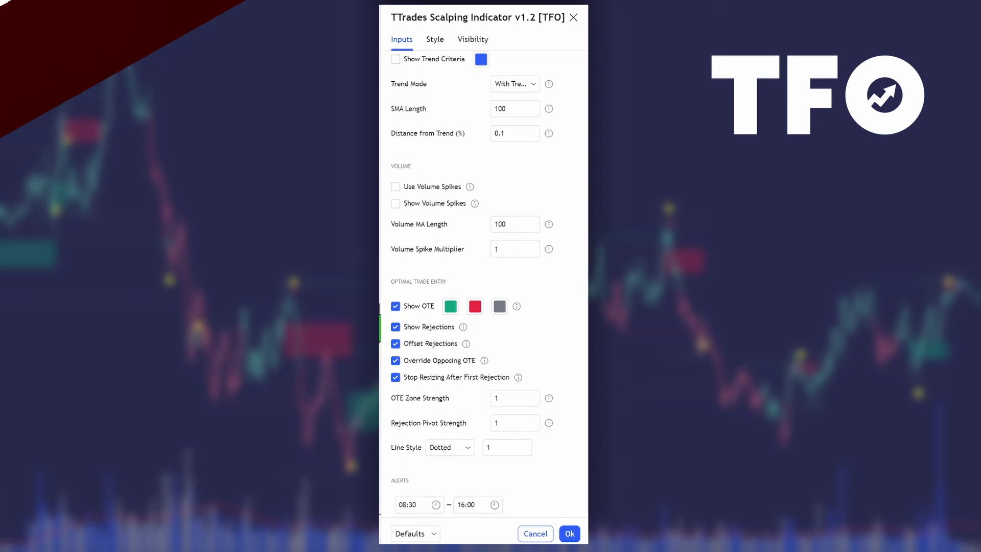